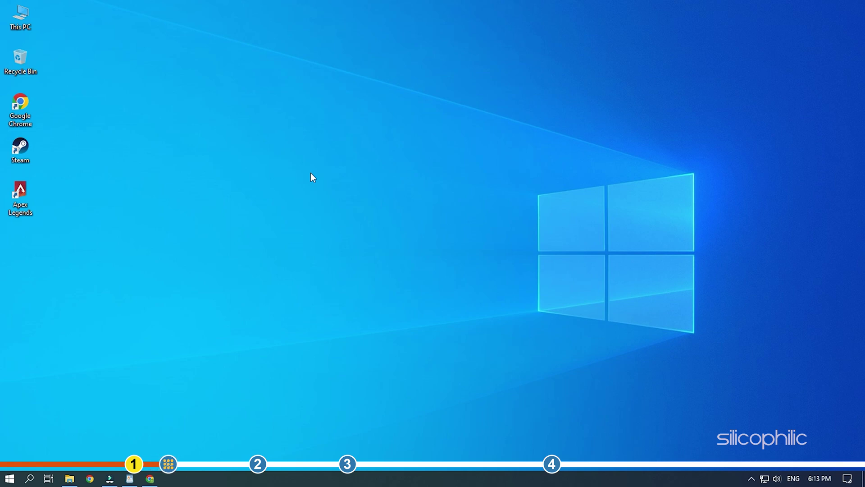
Search 'speed test' in Chrome and start a test on Speedtest by Ookla.
left_click(154, 482)
type("s")
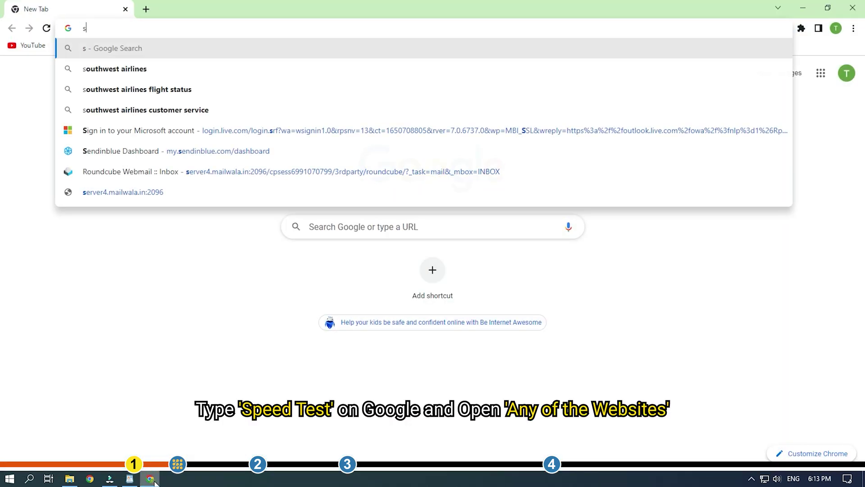
type("peed test")
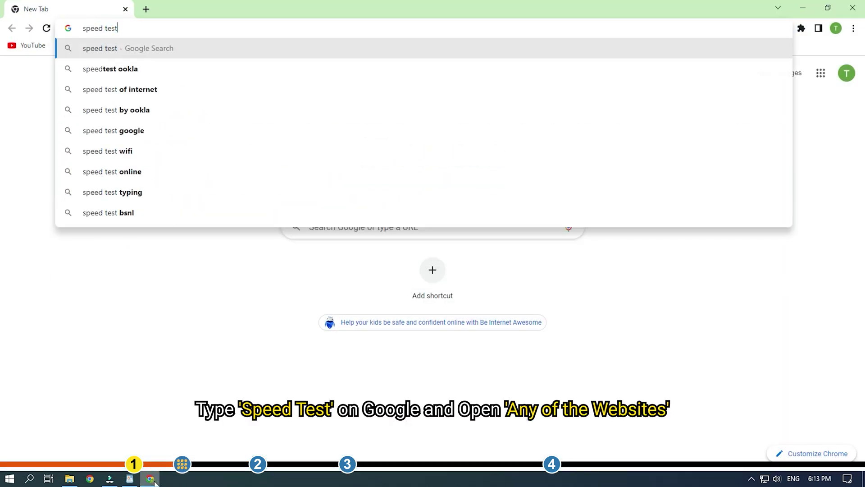
key("Return")
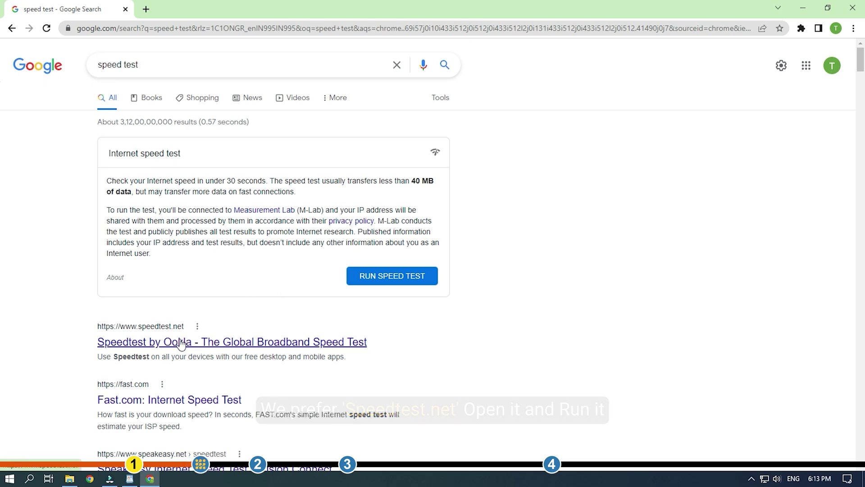
left_click(181, 343)
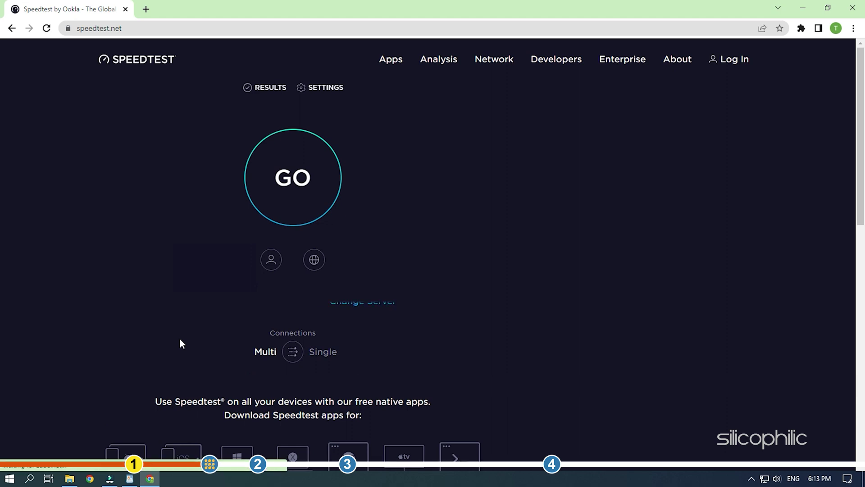
left_click(292, 179)
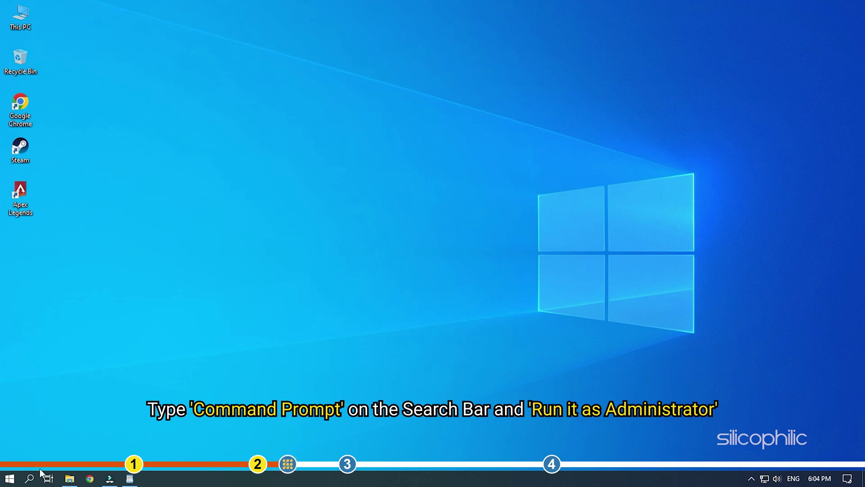
Run ipconfig /flushdns in an administrator Command Prompt, then exit it.
left_click(29, 478)
type("cmd")
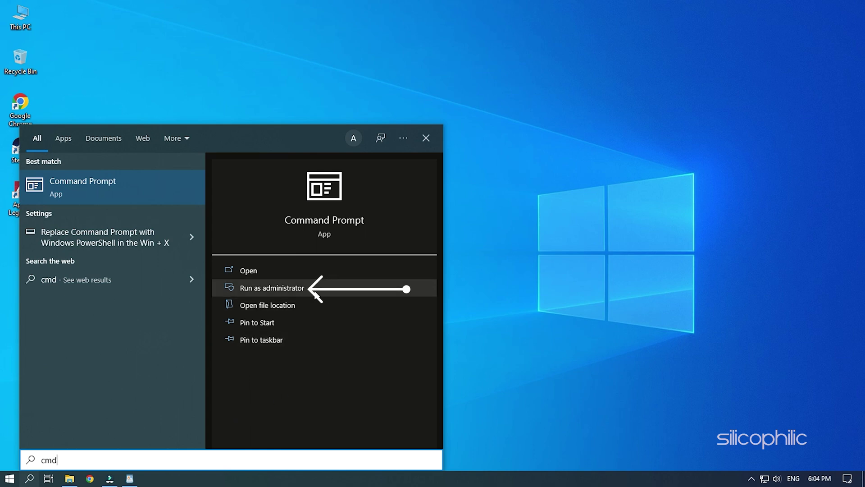
left_click(311, 289)
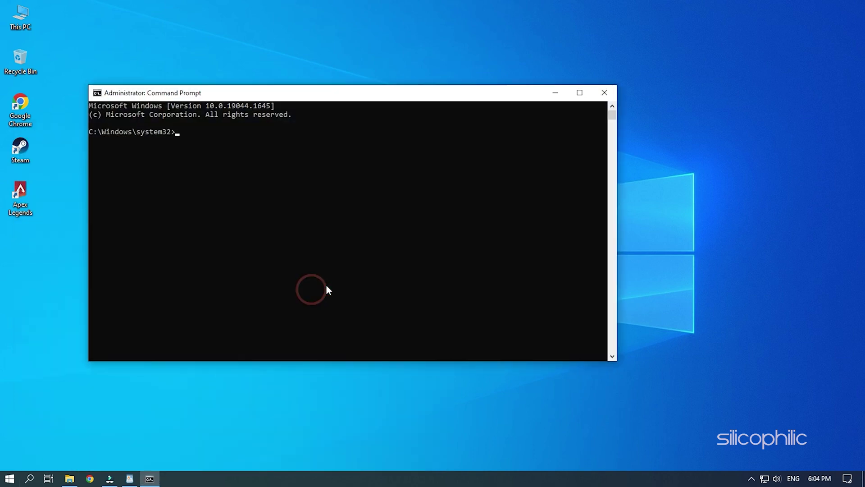
mouse_move(372, 93)
left_mouse_down()
mouse_move(469, 73)
mouse_move(467, 60)
left_mouse_up()
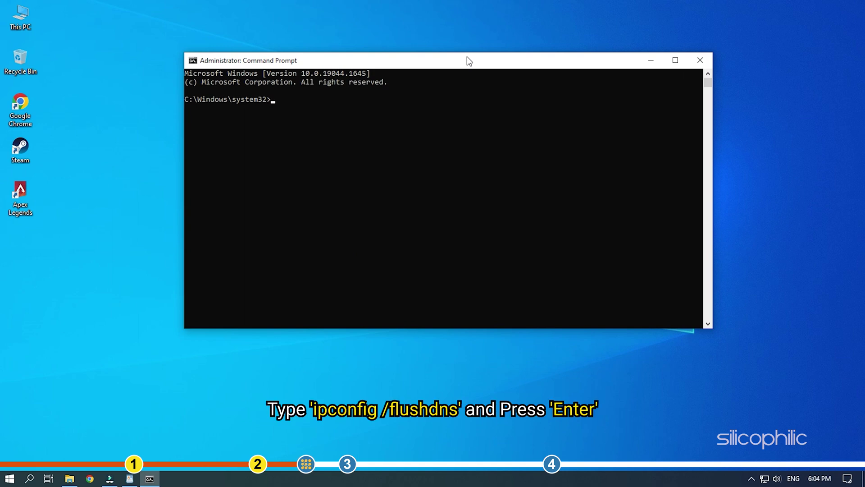
type("ipconfig /flu")
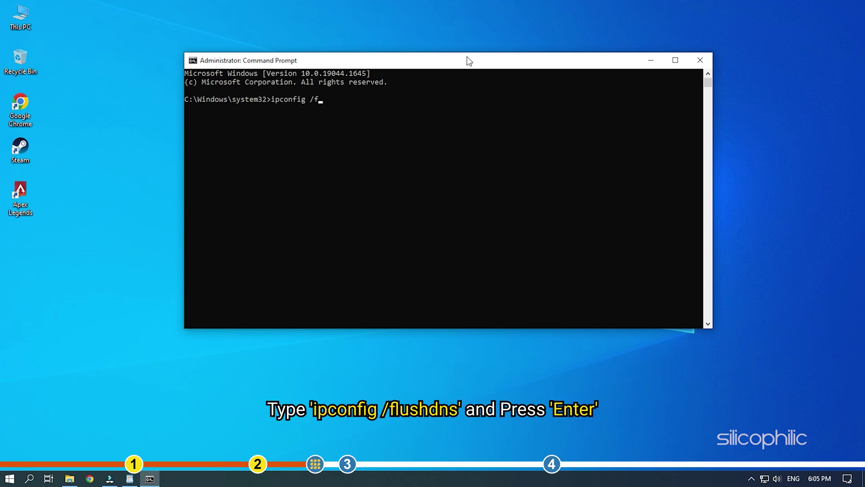
type("shdn")
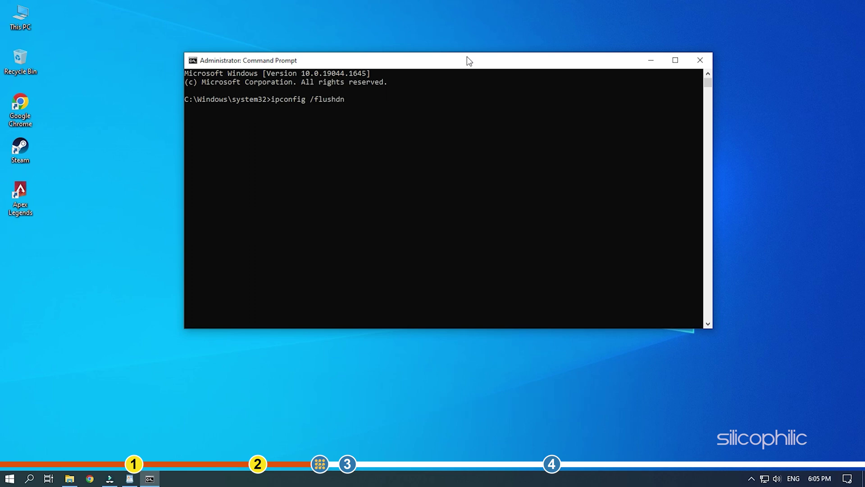
type("s")
key("Return")
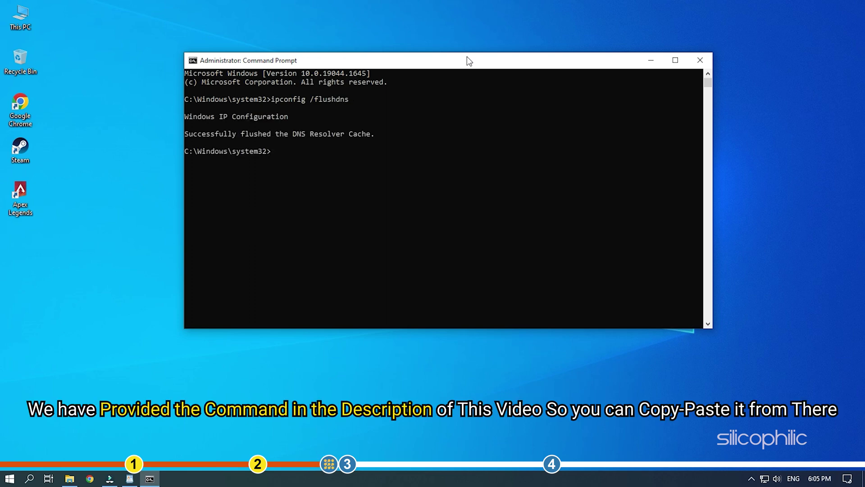
type("ex")
type("it")
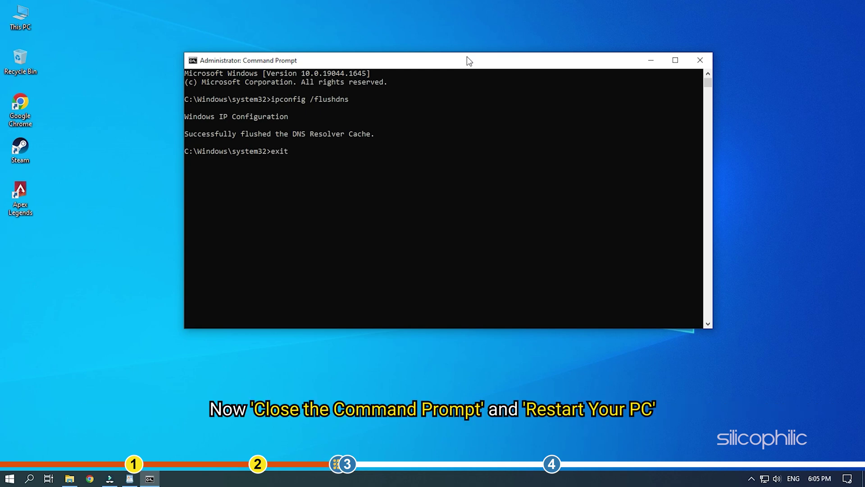
key("Return")
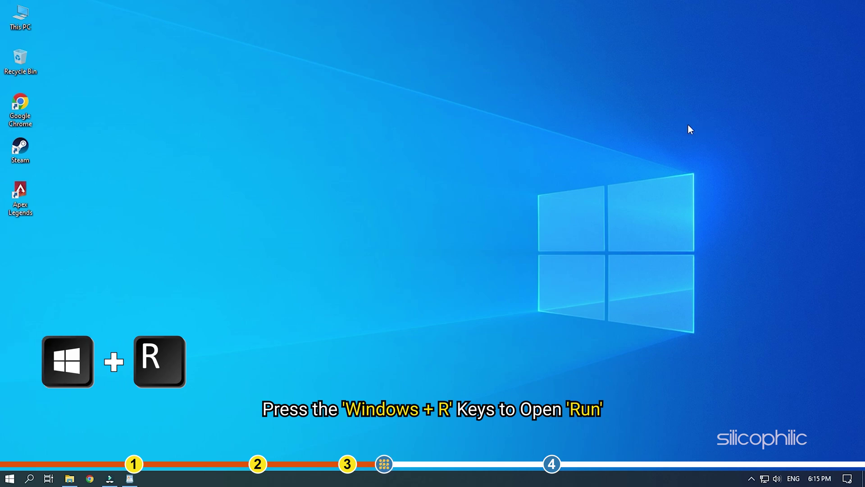
Open Network Connections from Run and bring up the Ethernet adapter's Properties.
key("super+r")
type("ncpa.cpl")
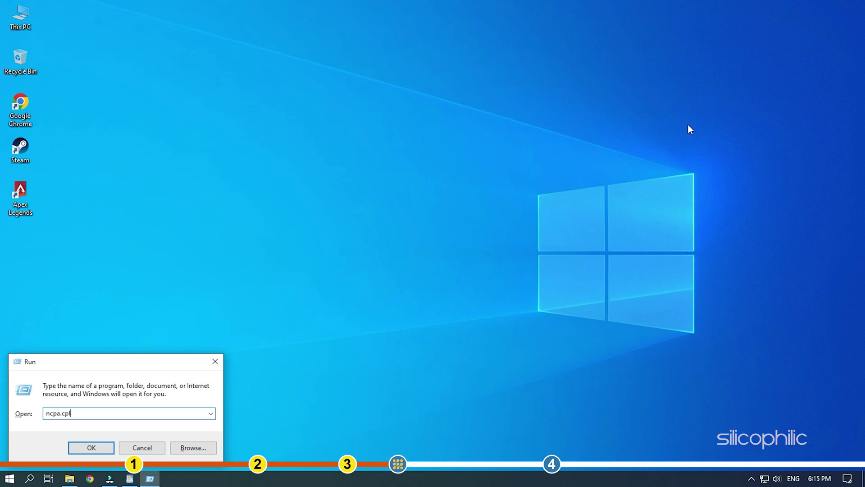
key("Return")
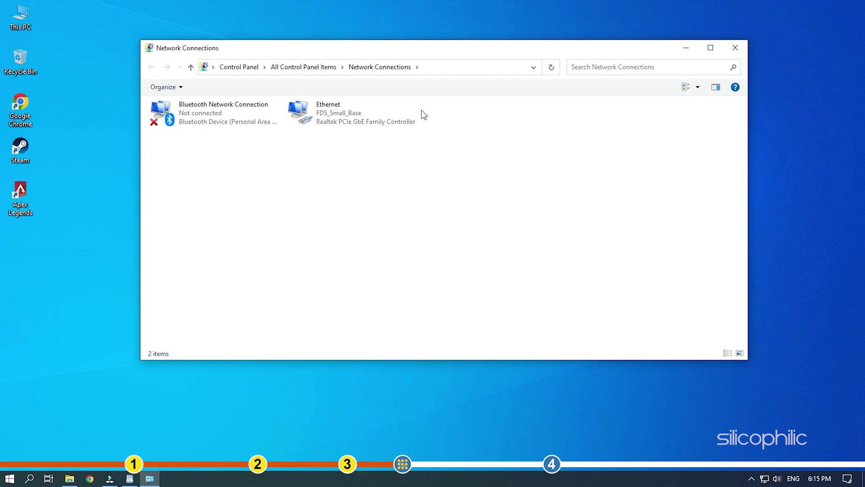
left_click(354, 111)
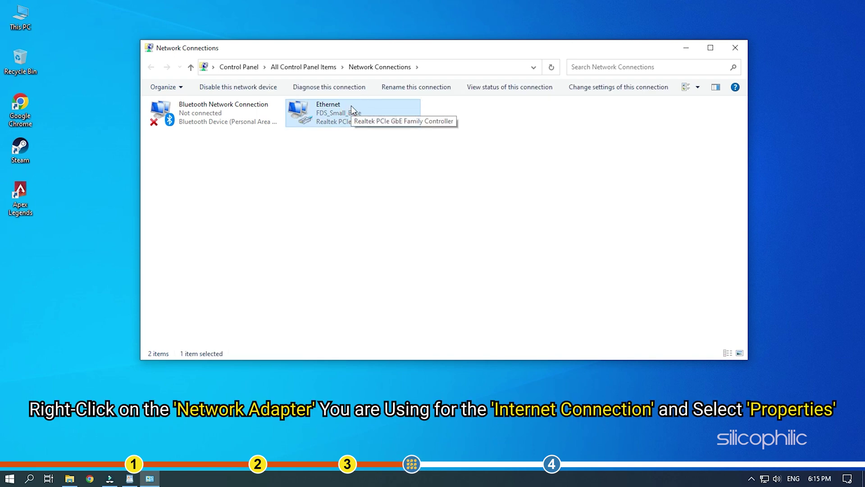
right_click(350, 105)
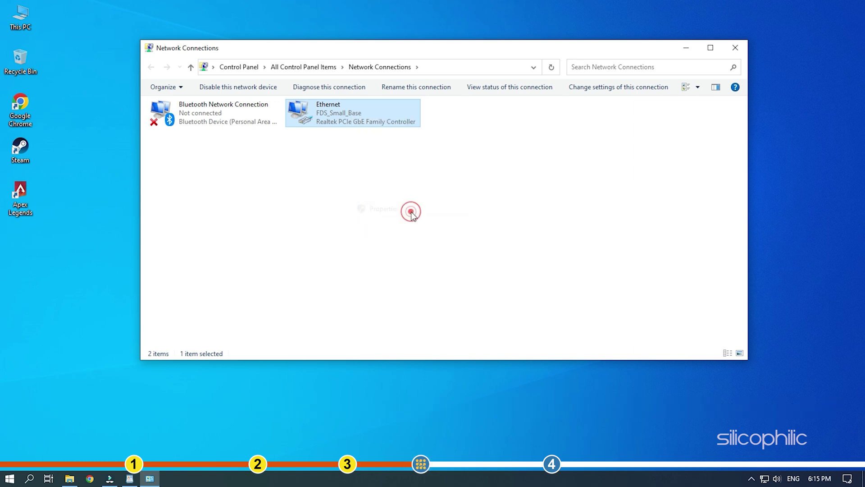
mouse_move(266, 93)
left_mouse_down()
mouse_move(413, 93)
mouse_move(467, 75)
left_mouse_up()
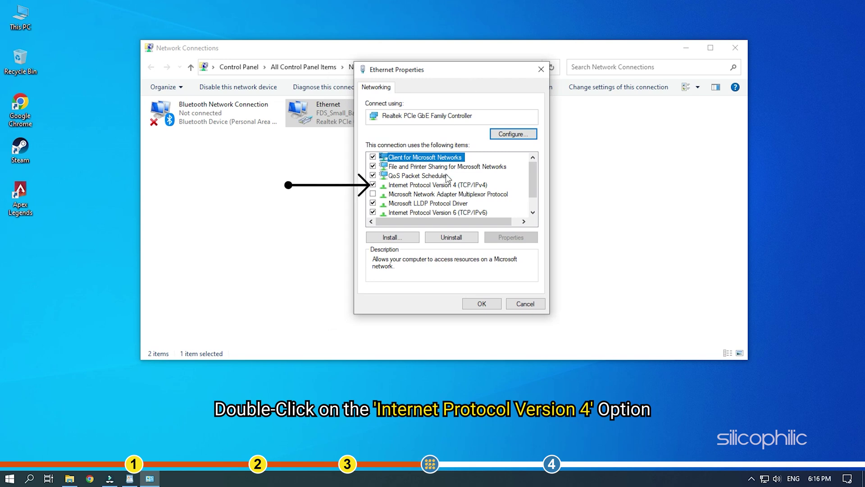
Give Ethernet IPv4 manual DNS servers, preferred 8.8.8.8 and alternate 8.8.4.4, and confirm.
left_click(412, 185)
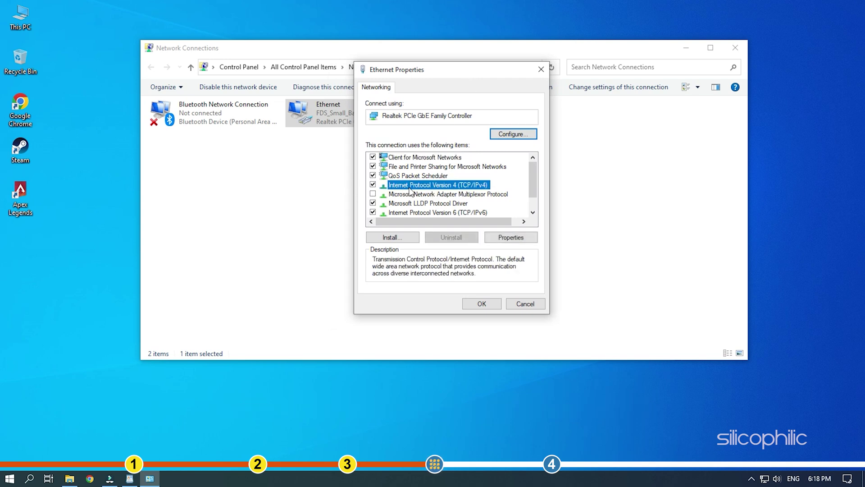
double_click(410, 185)
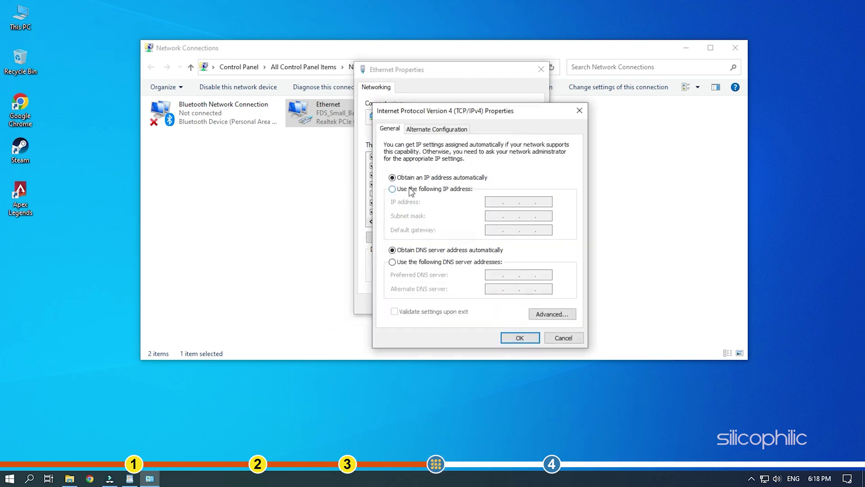
left_click(393, 262)
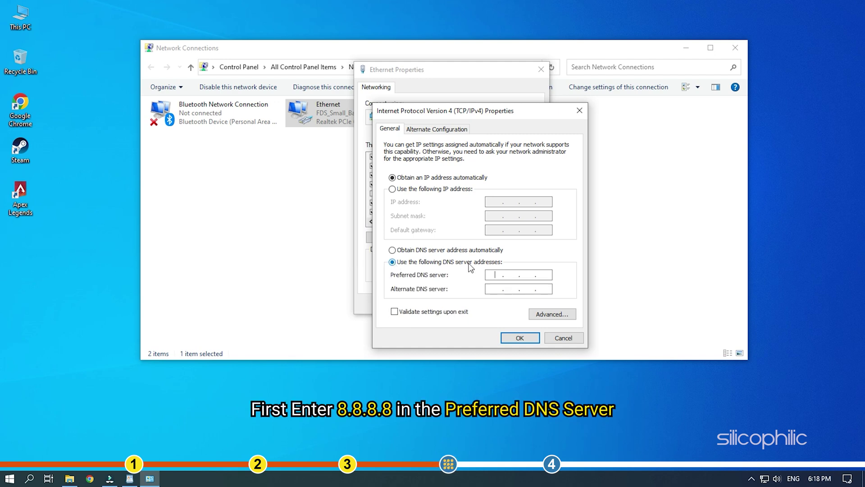
type("8 . 8 . 8 . 8")
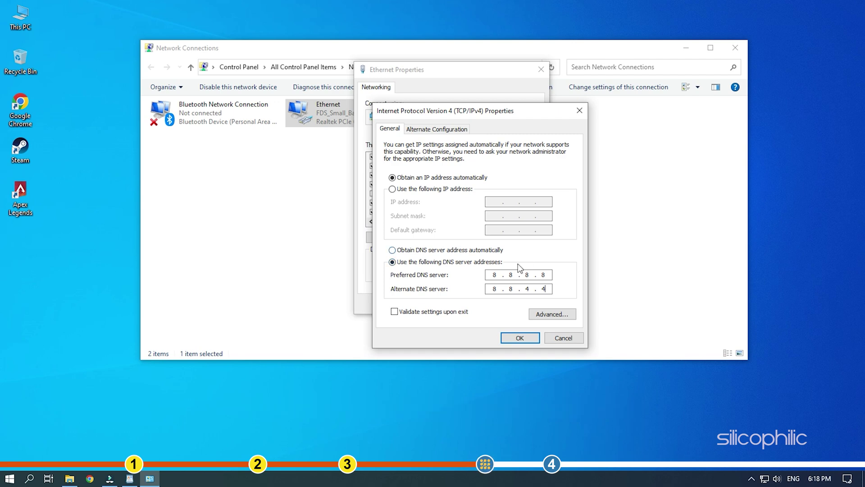
left_click(518, 338)
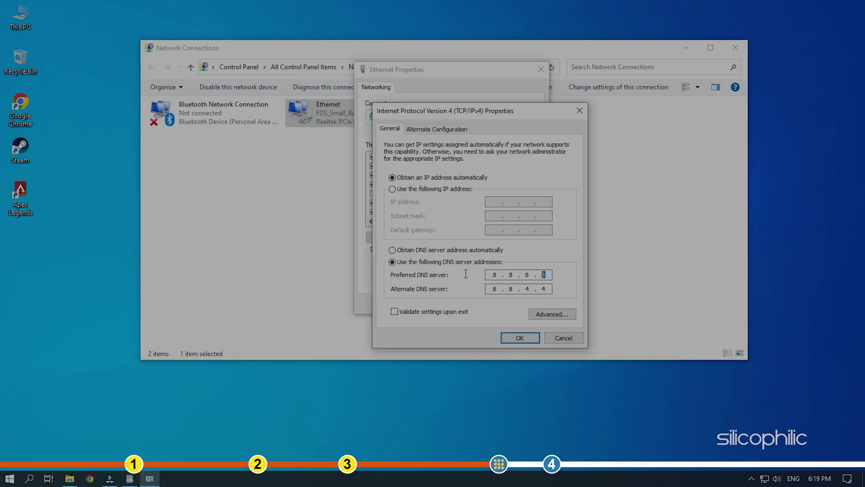
Replace the DNS addresses with 1.1.1.1 preferred and 1.0.0.1 alternate.
key("BackSpace")
key("BackSpace")
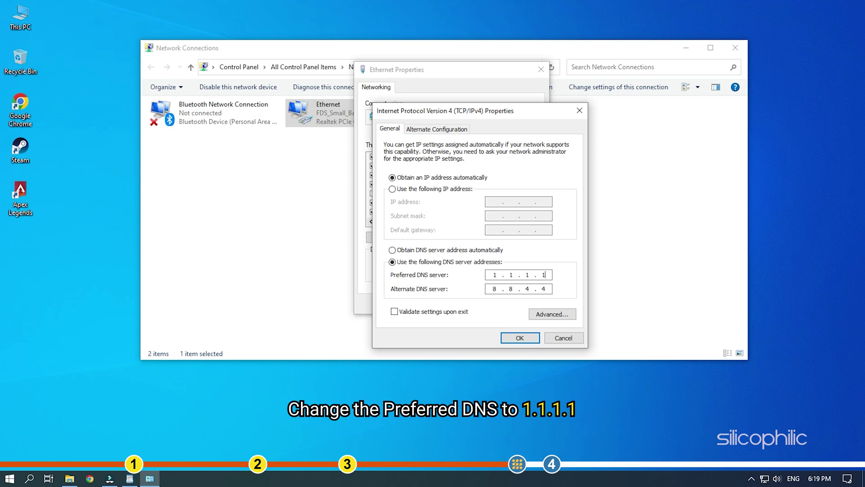
key("Tab")
key("BackSpace")
key("BackSpace")
key("BackSpace")
key("BackSpace")
type("1 . . .")
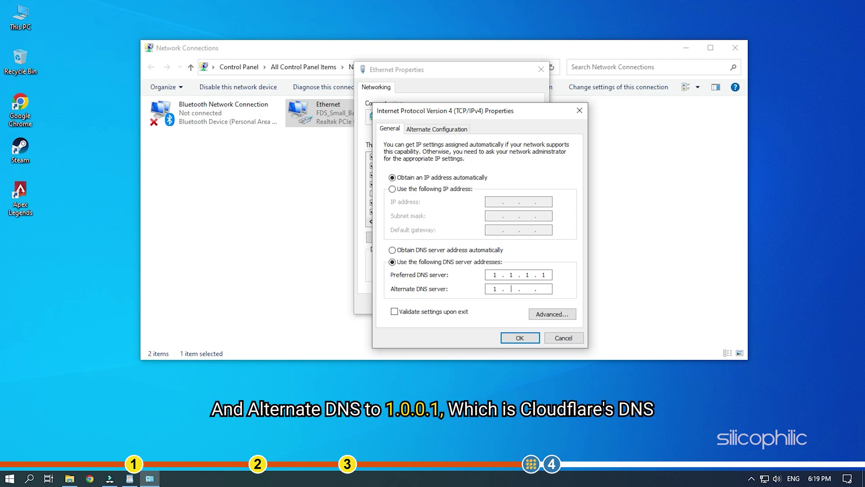
type("0")
Confirm the new DNS settings and close Ethernet Properties and Network Connections.
left_click(520, 338)
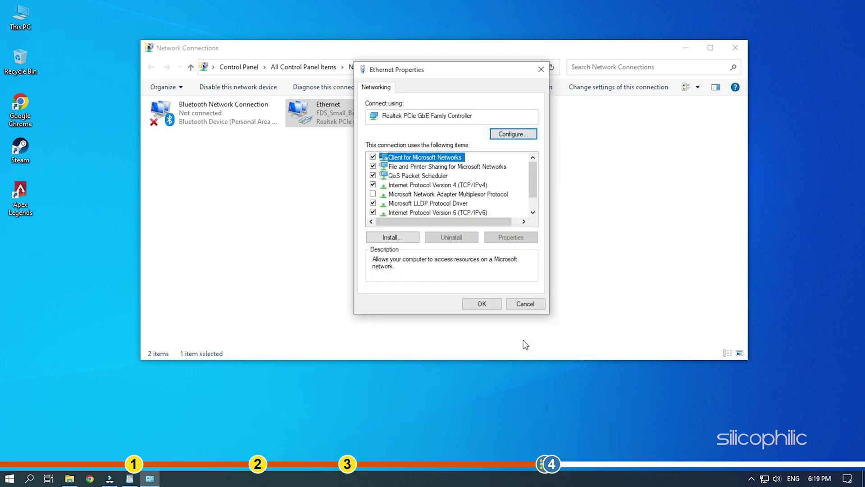
left_click(481, 304)
left_click(735, 47)
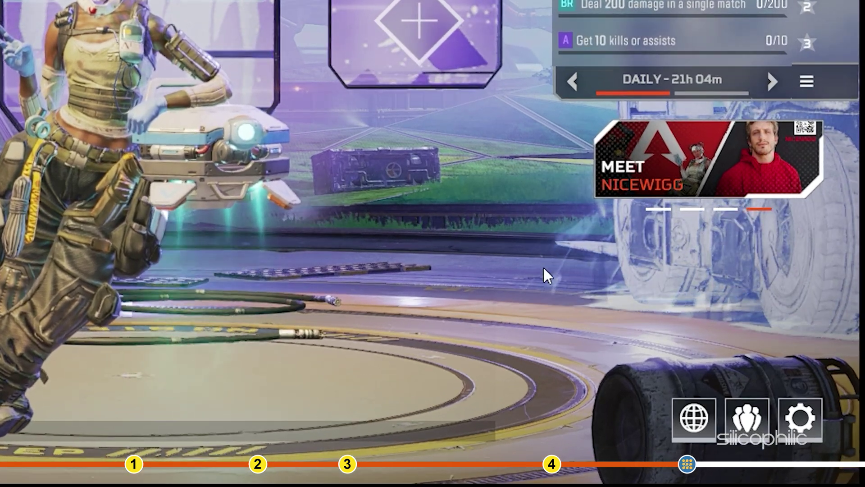
Change Apex Legends V-Sync from Triple Buffered to Disabled in Video settings and apply.
left_click(800, 418)
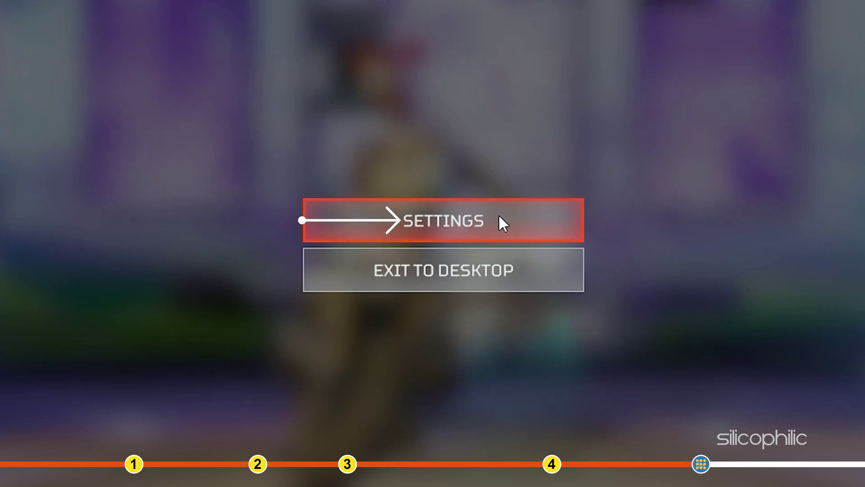
left_click(500, 216)
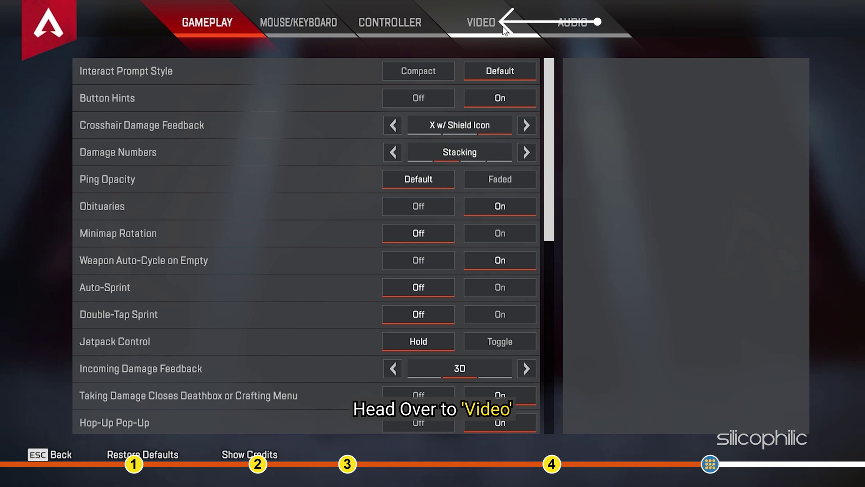
left_click(502, 25)
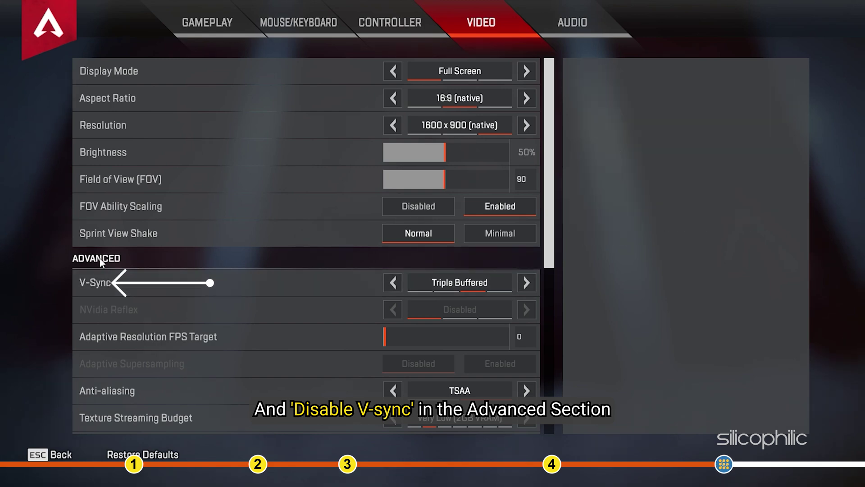
left_click(398, 284)
left_click(397, 285)
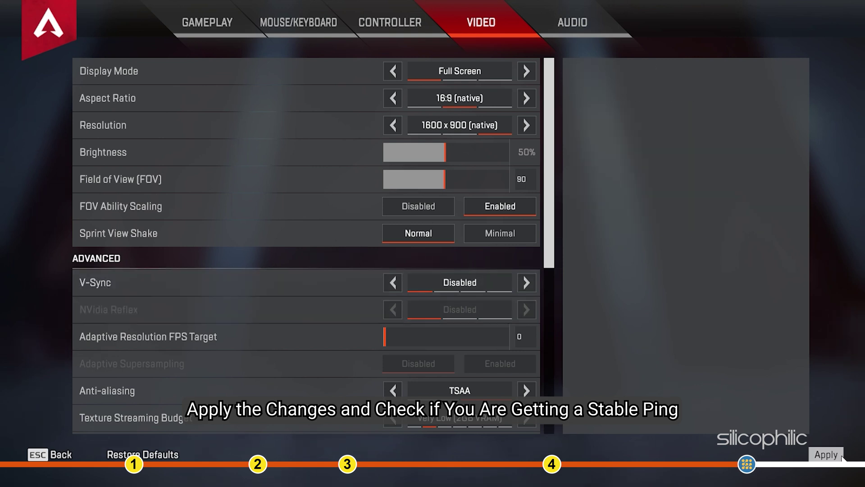
left_click(825, 455)
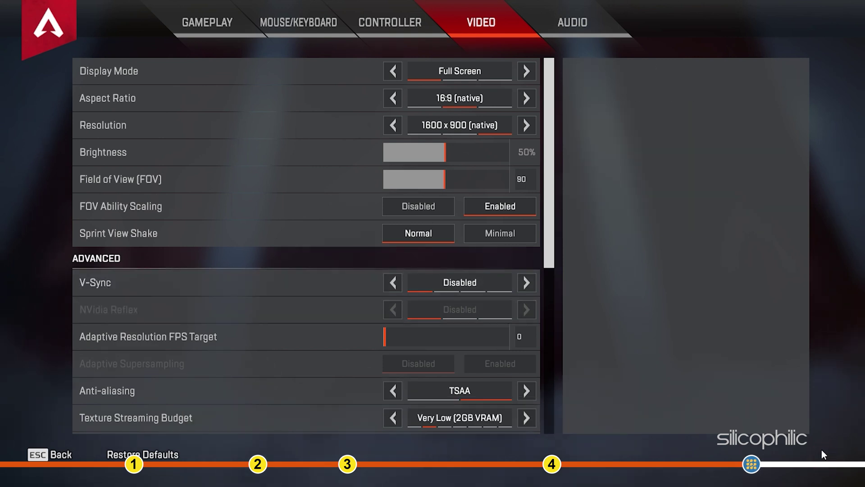
Return to the lobby and ready up for a Training match.
left_click(56, 458)
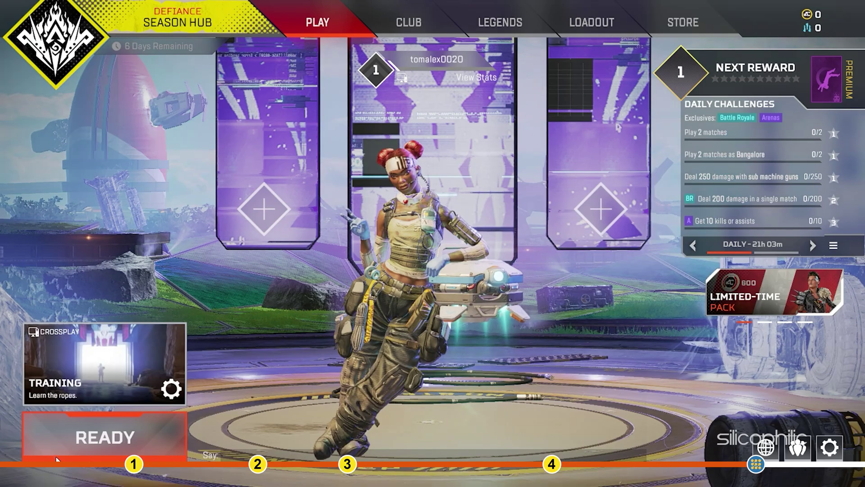
left_click(65, 443)
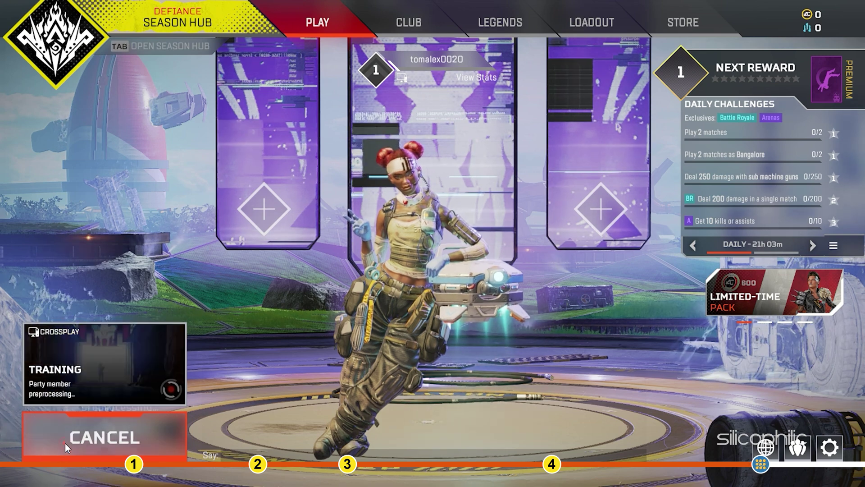